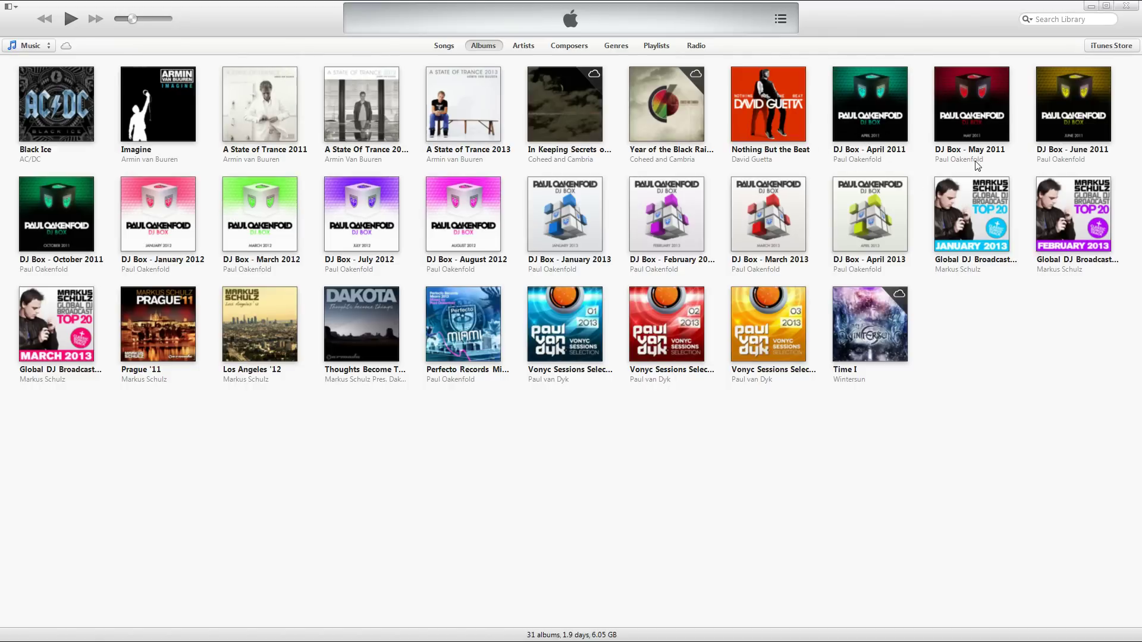
- Expand, then collapse, DJ Box - April 2011's track listing to return to the full Albums grid
{"action": "left_click", "coordinate": [882, 122]}
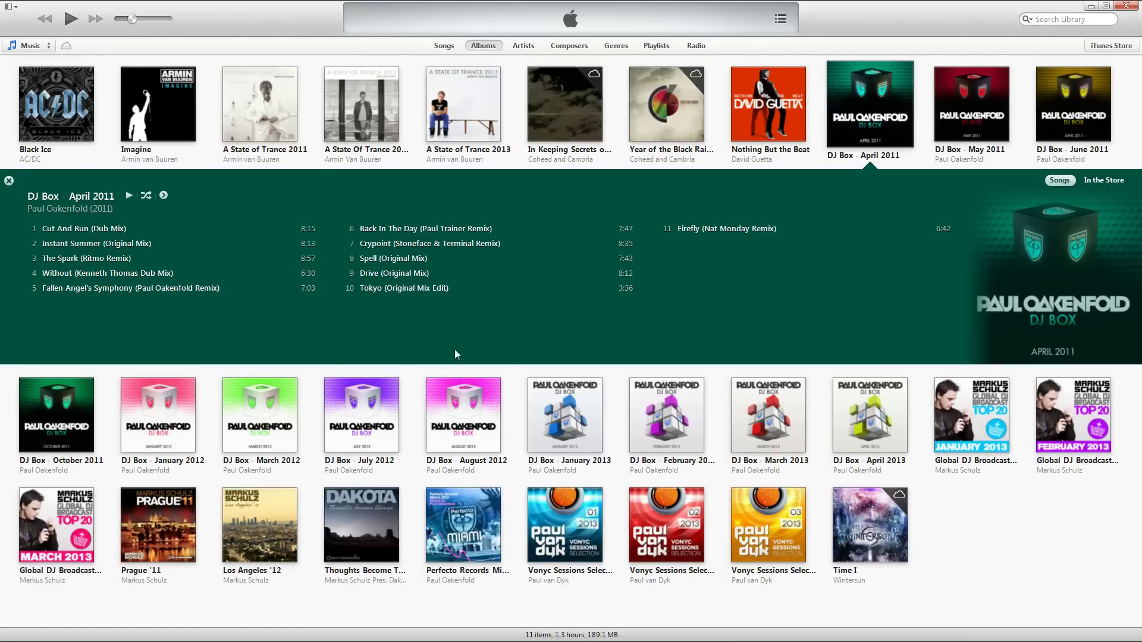
{"action": "left_click", "coordinate": [891, 94]}
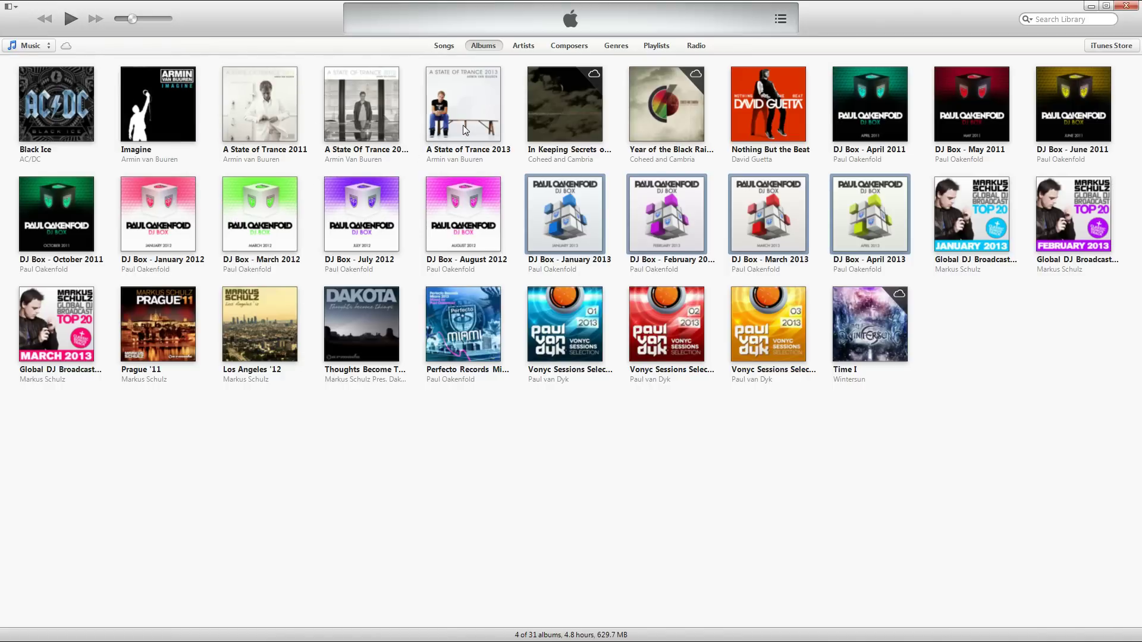
- Deselect the 2013 albums and blank DJ Box - April 2013's Sort Album Artist and Sort Album fields
{"action": "left_click", "coordinate": [1015, 363]}
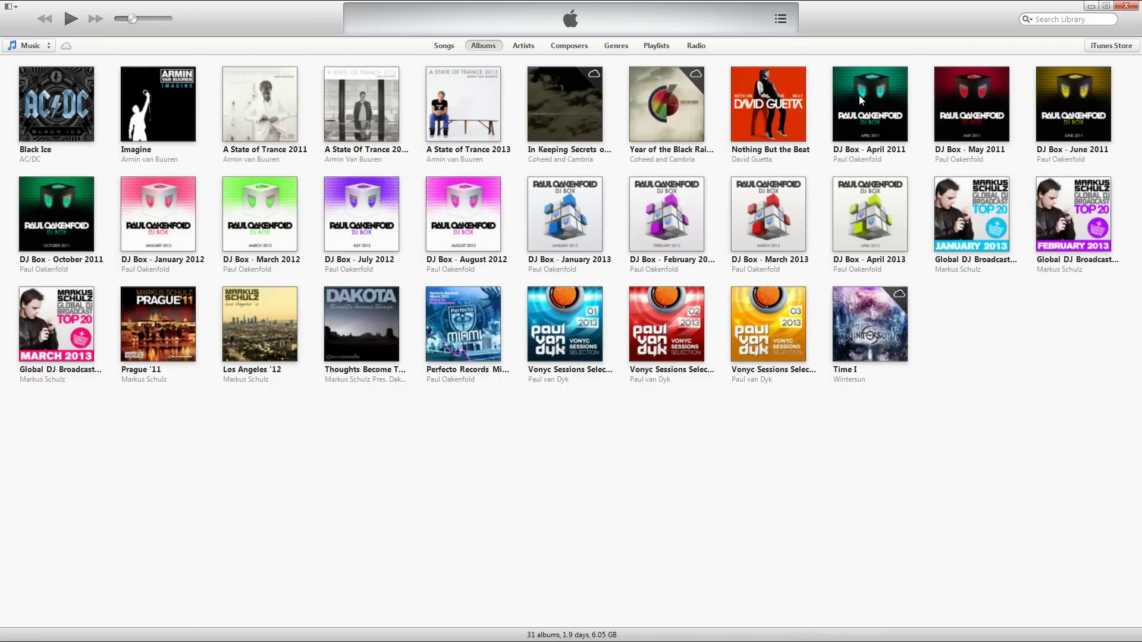
{"action": "right_click", "coordinate": [864, 199]}
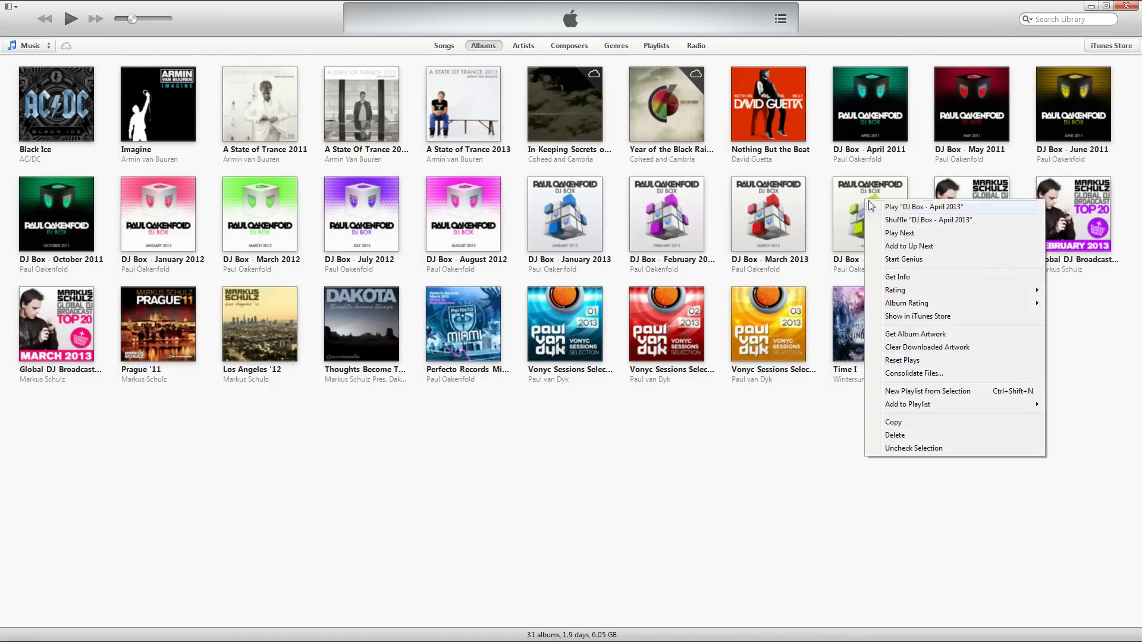
{"action": "left_click", "coordinate": [907, 275]}
{"action": "left_click", "coordinate": [562, 313]}
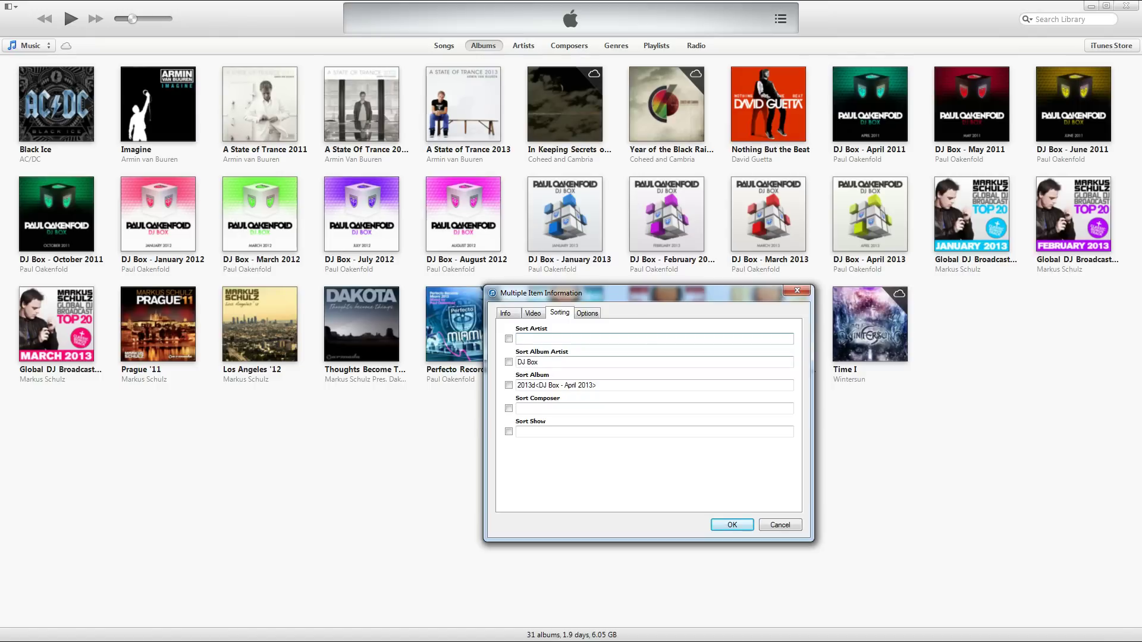
{"action": "key", "text": "Tab"}
{"action": "key", "text": "BackSpace"}
{"action": "key", "text": "Tab"}
{"action": "key", "text": "BackSpace"}
{"action": "left_click", "coordinate": [732, 524]}
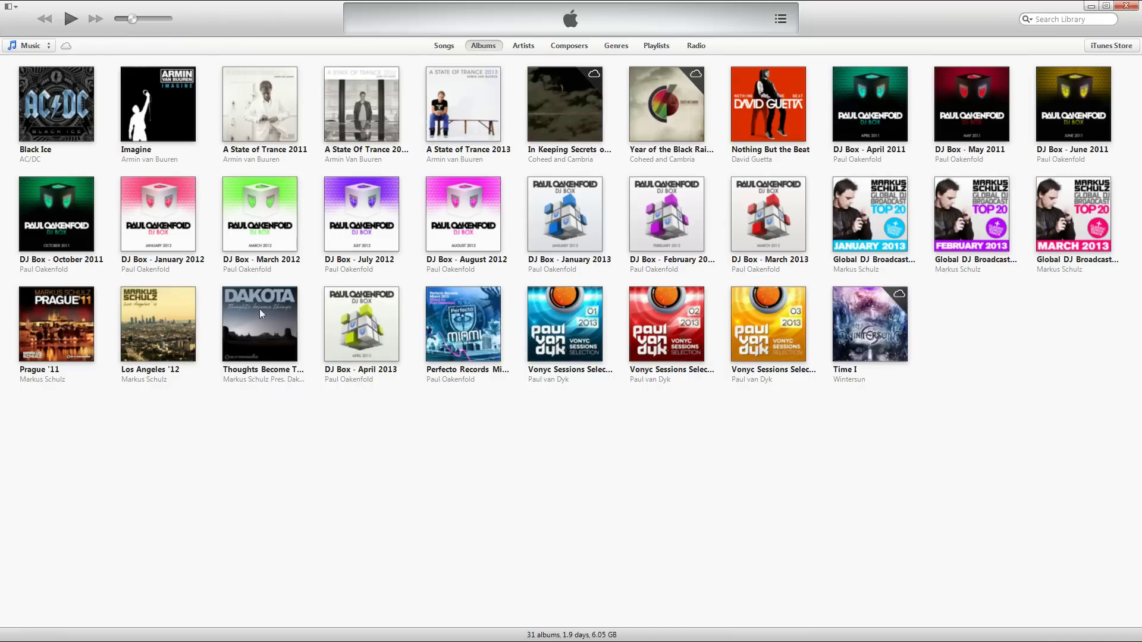
- Set DJ Box - April 2013's Sort Album Artist to 'DJ Box'
{"action": "right_click", "coordinate": [368, 319]}
{"action": "key", "text": "Escape"}
{"action": "right_click", "coordinate": [351, 311]}
{"action": "left_click", "coordinate": [385, 388]}
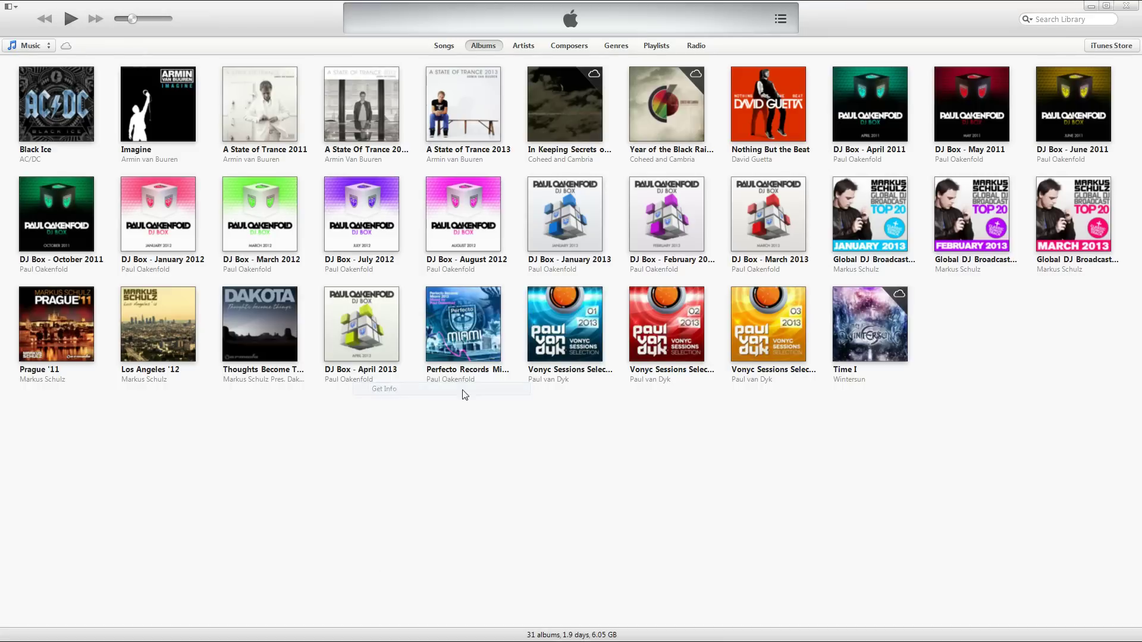
{"action": "left_click", "coordinate": [568, 315]}
{"action": "left_click", "coordinate": [544, 361]}
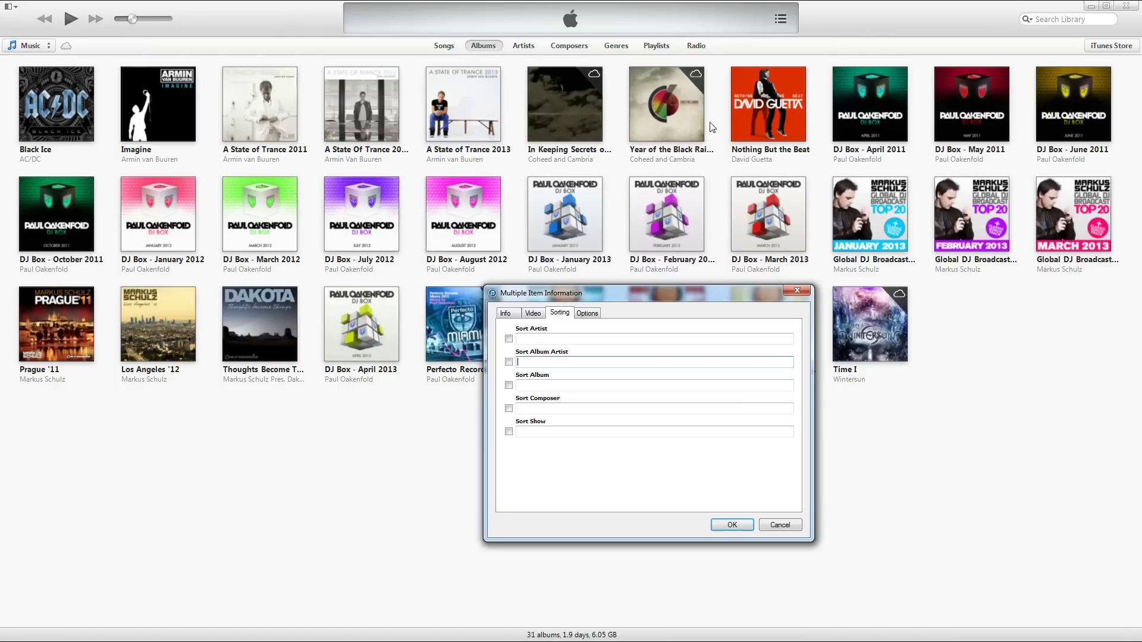
{"action": "type", "text": "DJ Box"}
- Set its Sort Album to '2013d<DJ Box - April 2013' and apply the changes
{"action": "left_click", "coordinate": [532, 385]}
{"action": "left_click", "coordinate": [508, 385]}
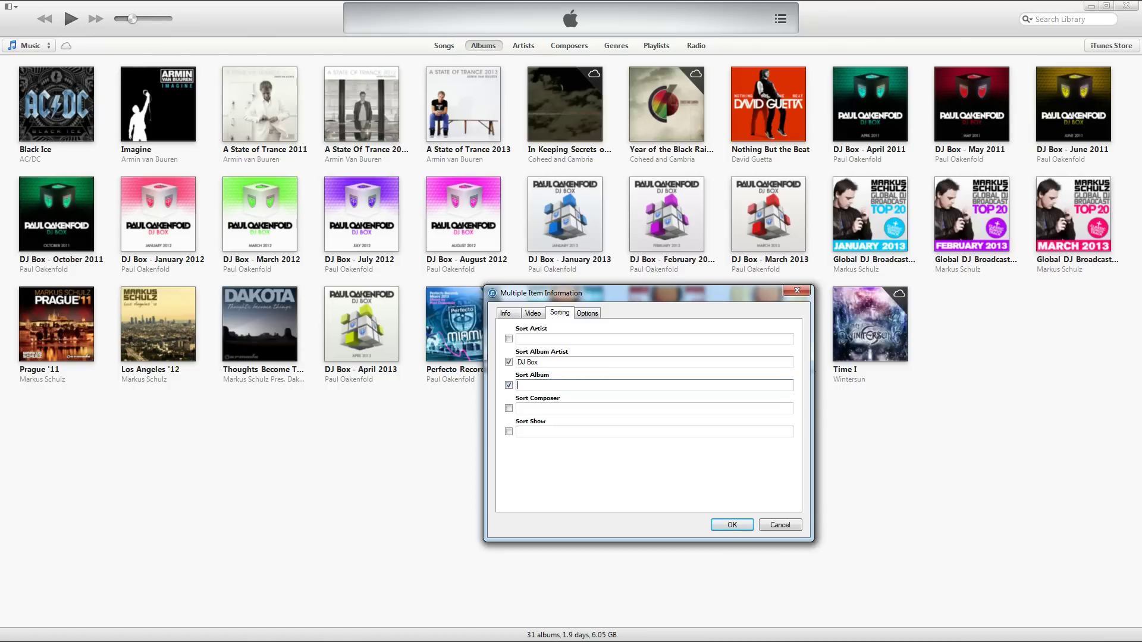
{"action": "type", "text": "2013"}
{"action": "type", "text": "d<DJ BO"}
{"action": "key", "text": "BackSpace"}
{"action": "key", "text": "BackSpace"}
{"action": "key", "text": "BackSpace"}
{"action": "type", "text": "ox - April 2013"}
{"action": "left_click", "coordinate": [731, 526]}
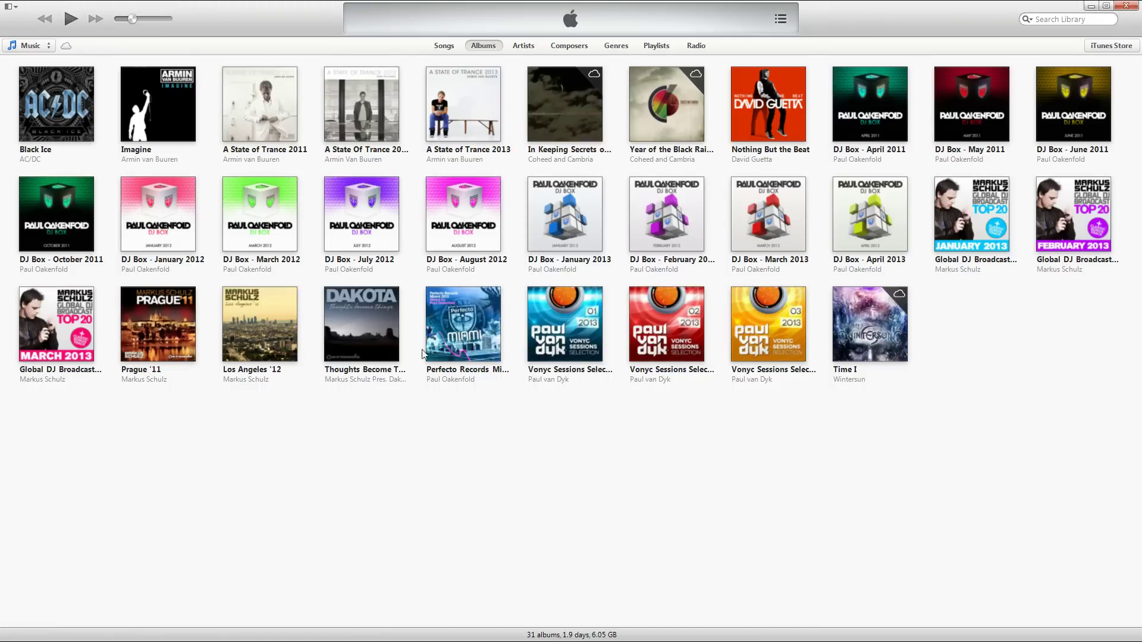
{"action": "right_click", "coordinate": [170, 336]}
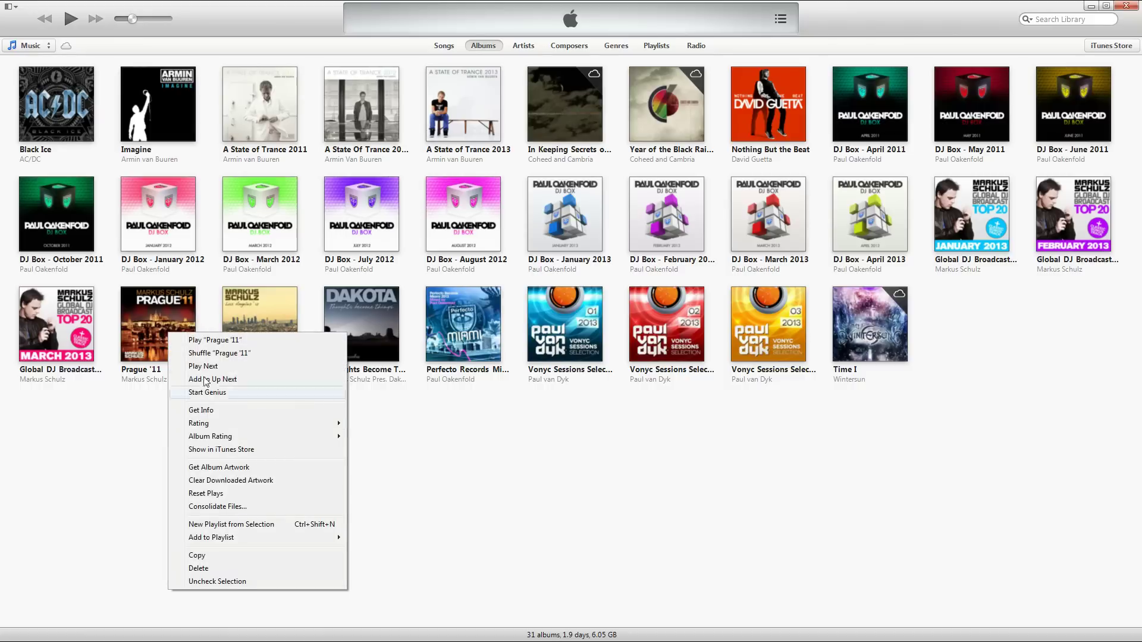
{"action": "left_click", "coordinate": [224, 412]}
{"action": "left_click", "coordinate": [560, 313]}
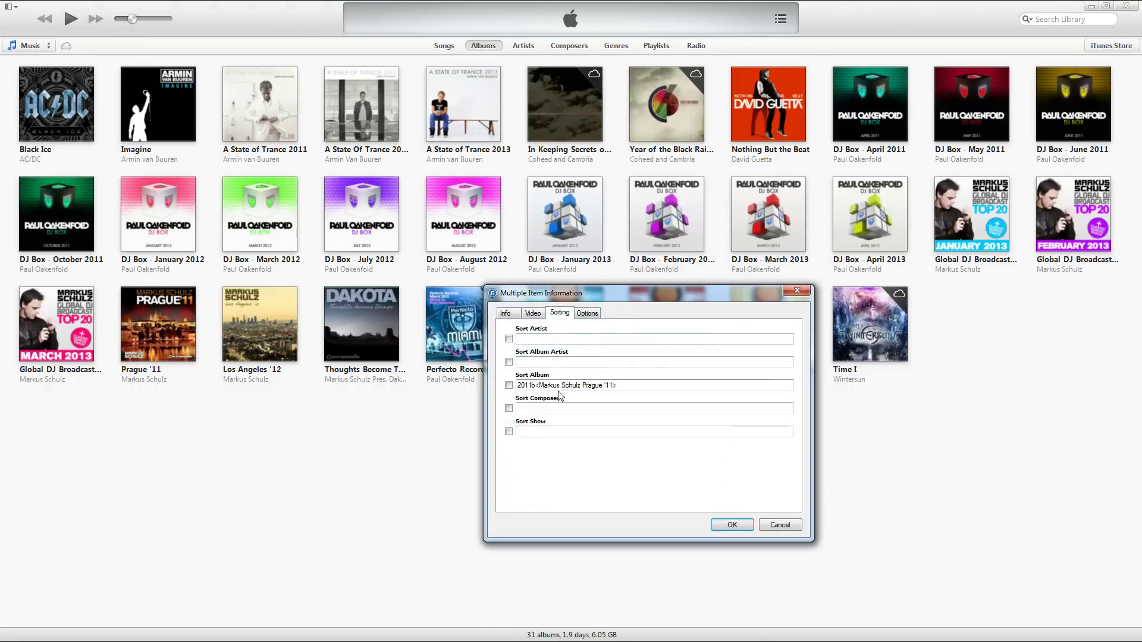
{"action": "left_click", "coordinate": [780, 526]}
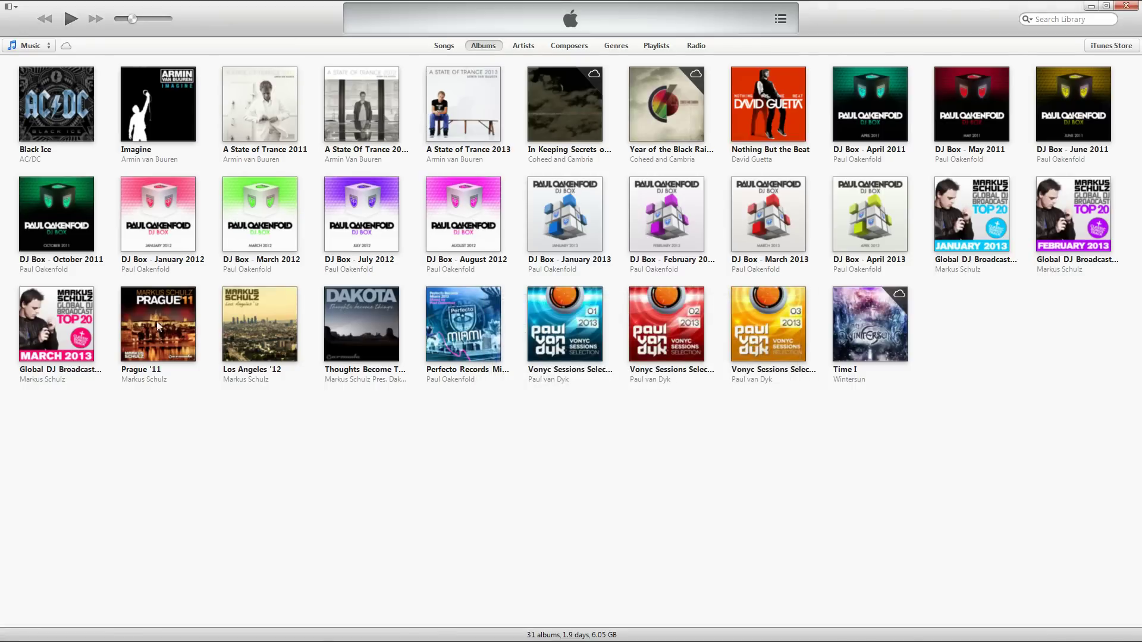
{"action": "right_click", "coordinate": [949, 216]}
{"action": "left_click", "coordinate": [946, 294]}
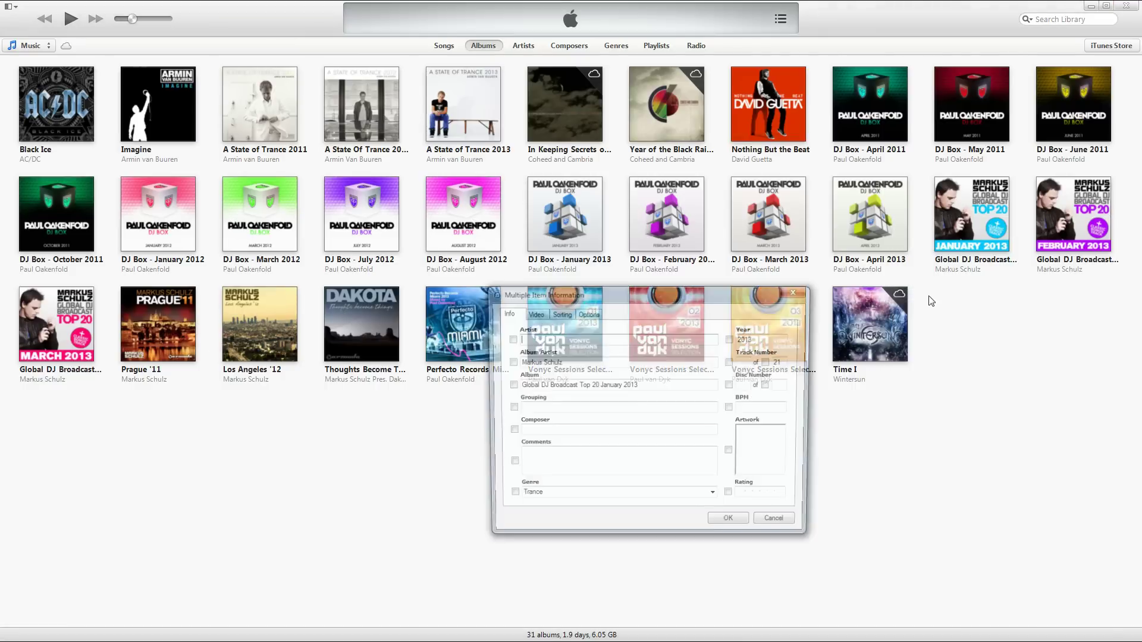
{"action": "left_click", "coordinate": [560, 313]}
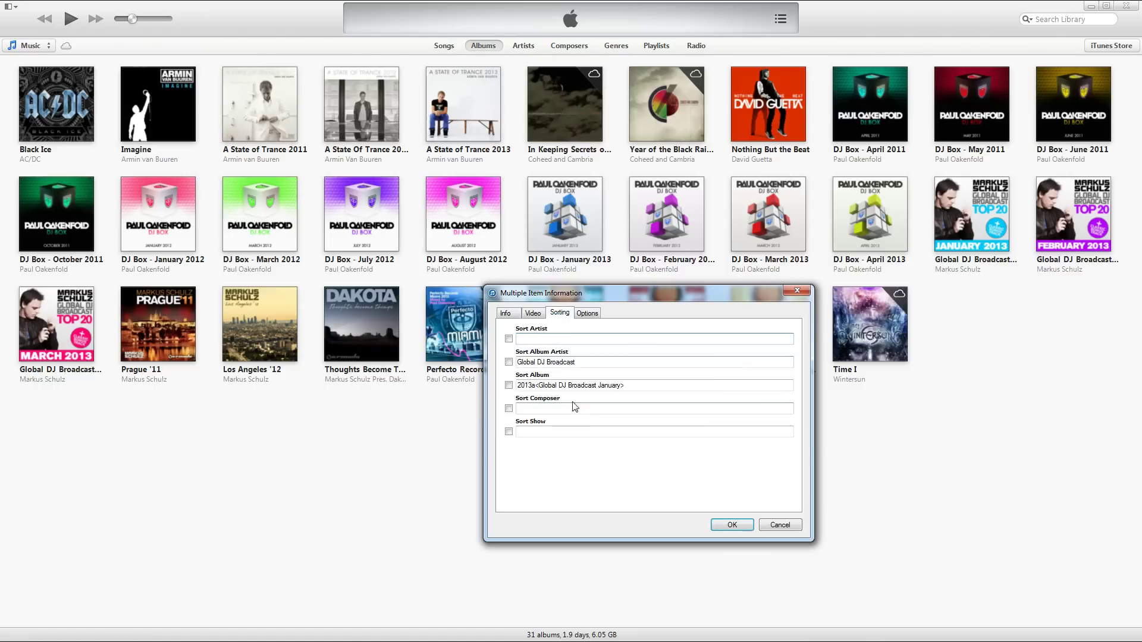
{"action": "left_click", "coordinate": [799, 291]}
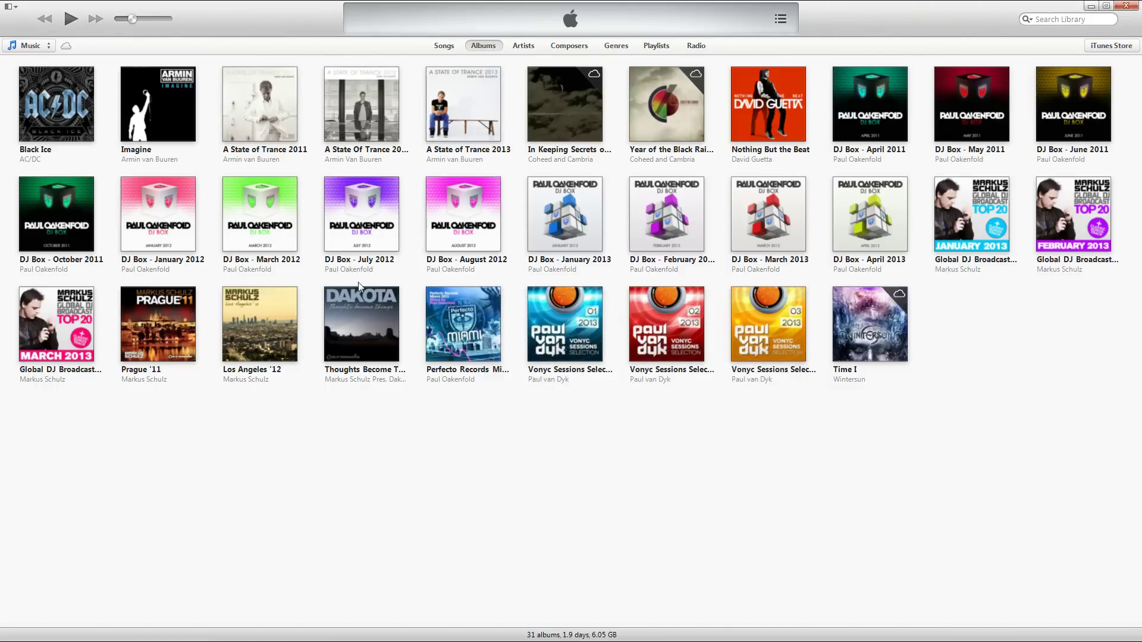